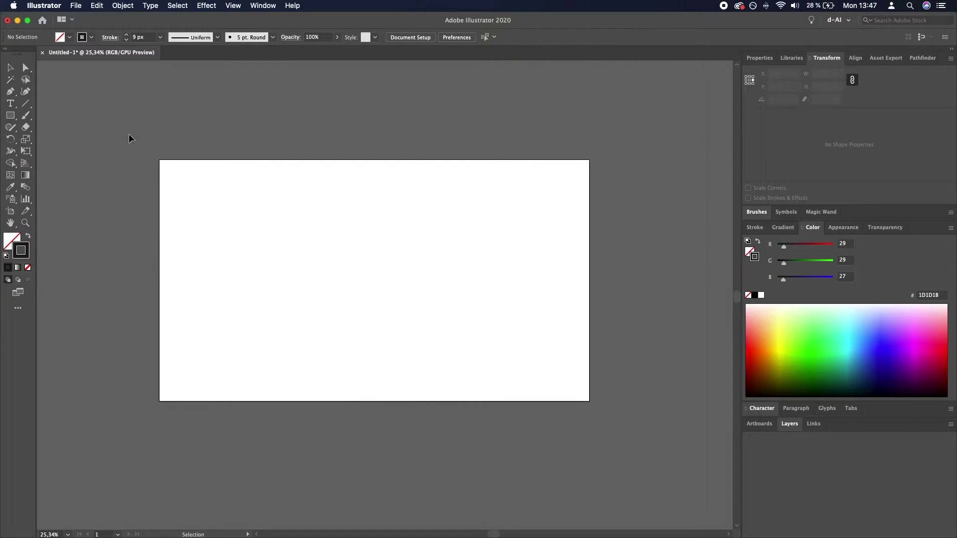
- Draw a tall rectangle on the artboard's left side
{"action": "left_click", "coordinate": [10, 115]}
{"action": "left_click_drag", "start_coordinate": [241, 184], "coordinate": [325, 293]}
{"action": "left_click", "coordinate": [10, 68]}
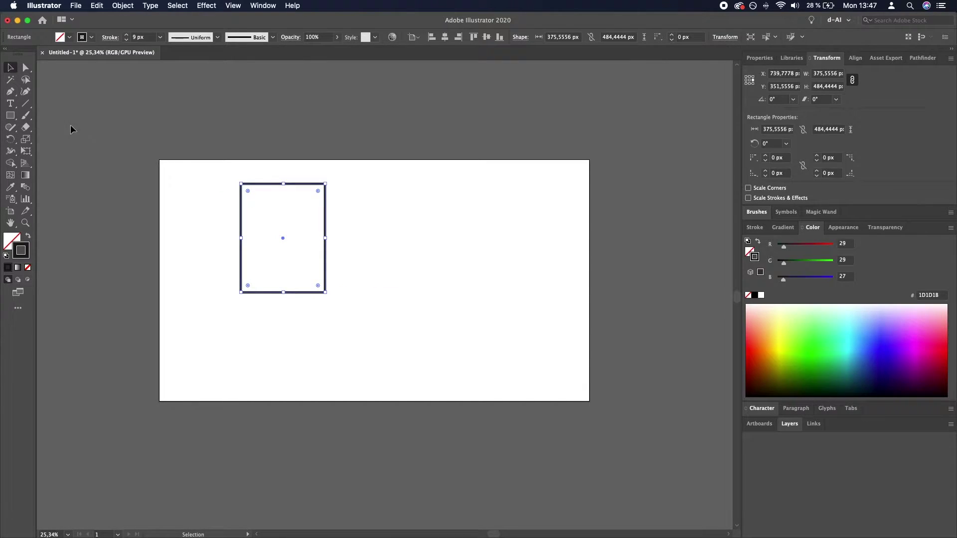
{"action": "left_click", "coordinate": [183, 262]}
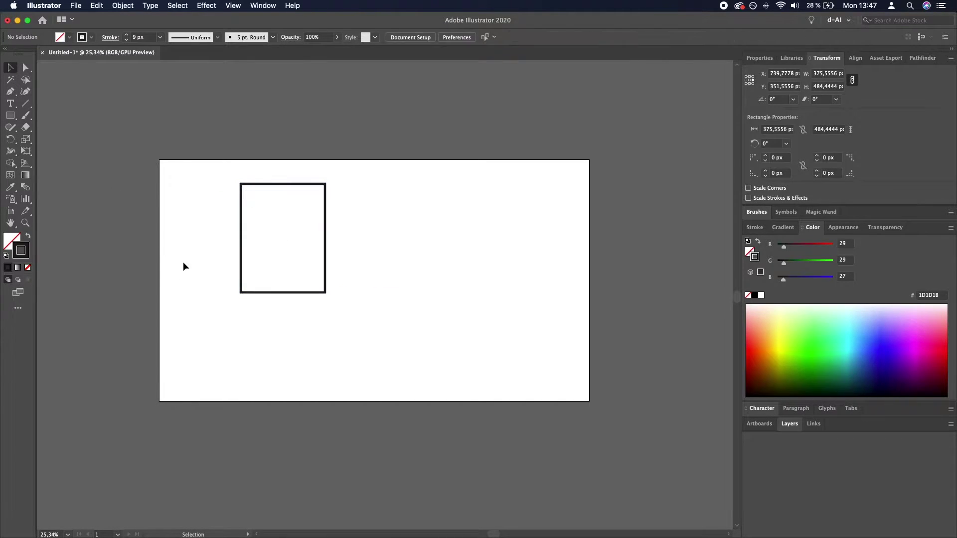
- Alt-drag a copy straight below and shorten it to about 375.56 × 134.9 px
{"action": "left_click", "coordinate": [288, 189]}
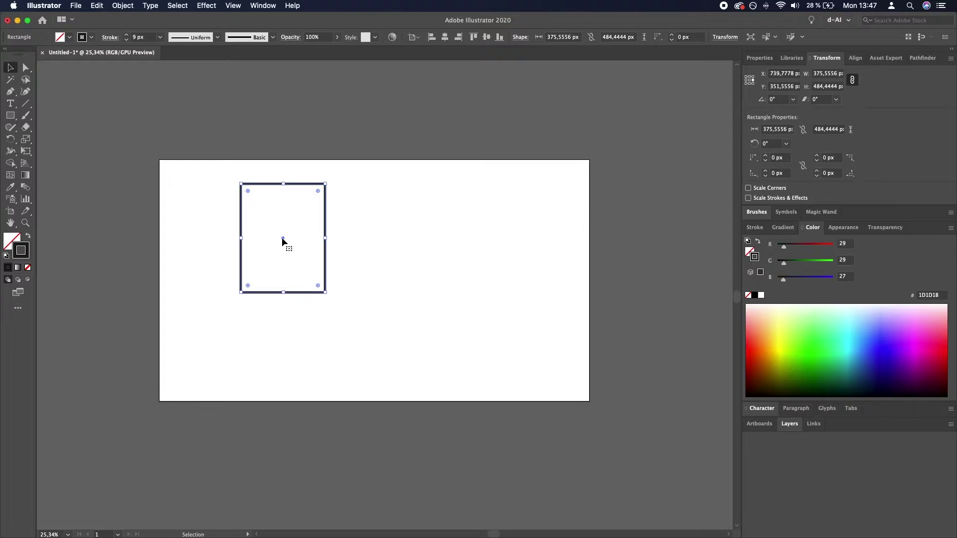
{"action": "left_click_drag", "start_coordinate": [282, 240], "coordinate": [283, 360]}
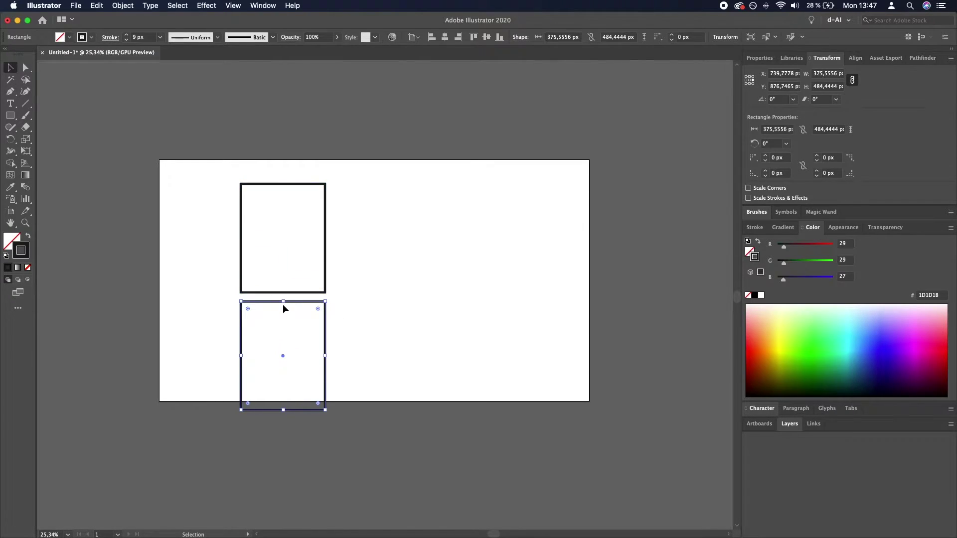
{"action": "left_click_drag", "start_coordinate": [284, 301], "coordinate": [302, 312]}
{"action": "left_click", "coordinate": [387, 318]}
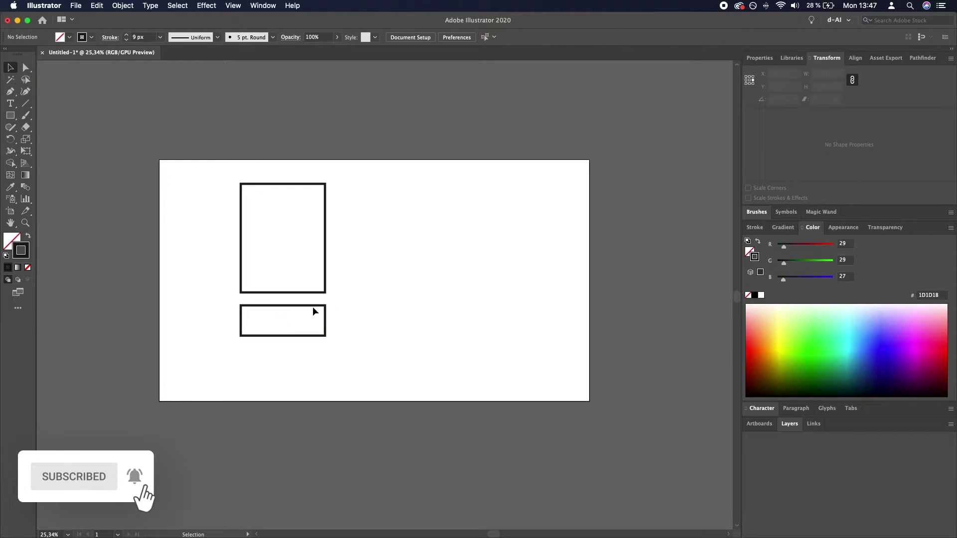
- Delete the tall rectangle's bottom segment, leaving an open three-sided path
{"action": "scroll", "coordinate": [278, 297], "scroll_direction": "up", "scroll_amount": 2}
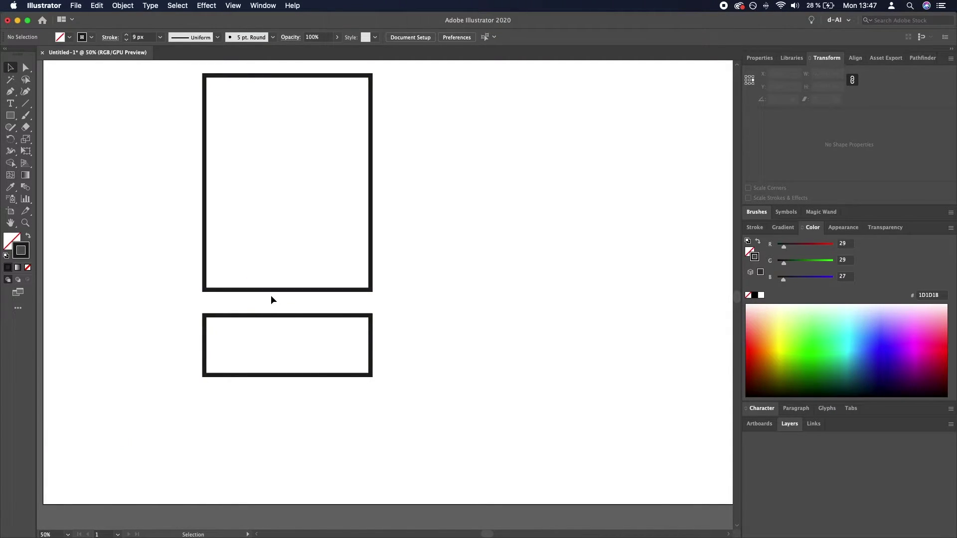
{"action": "left_click", "coordinate": [24, 68]}
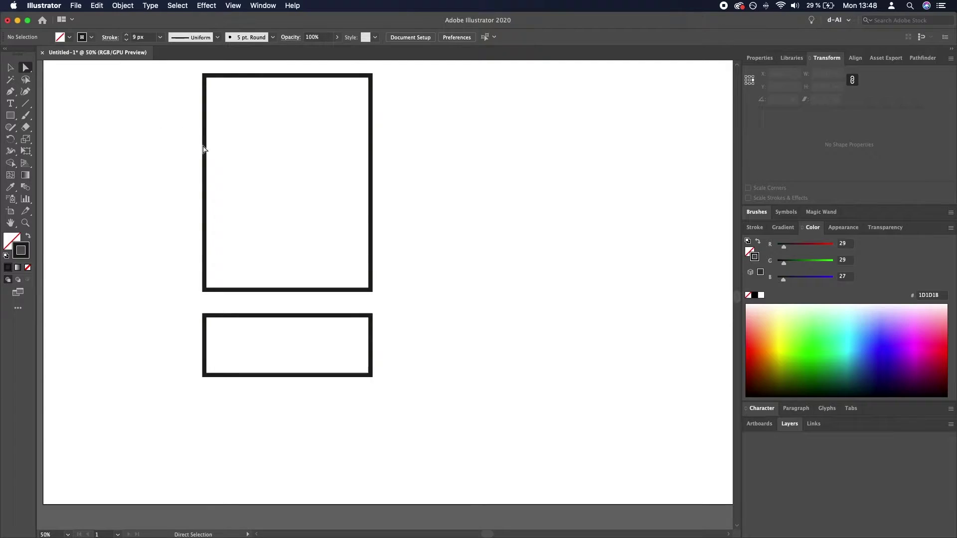
{"action": "left_click", "coordinate": [287, 294]}
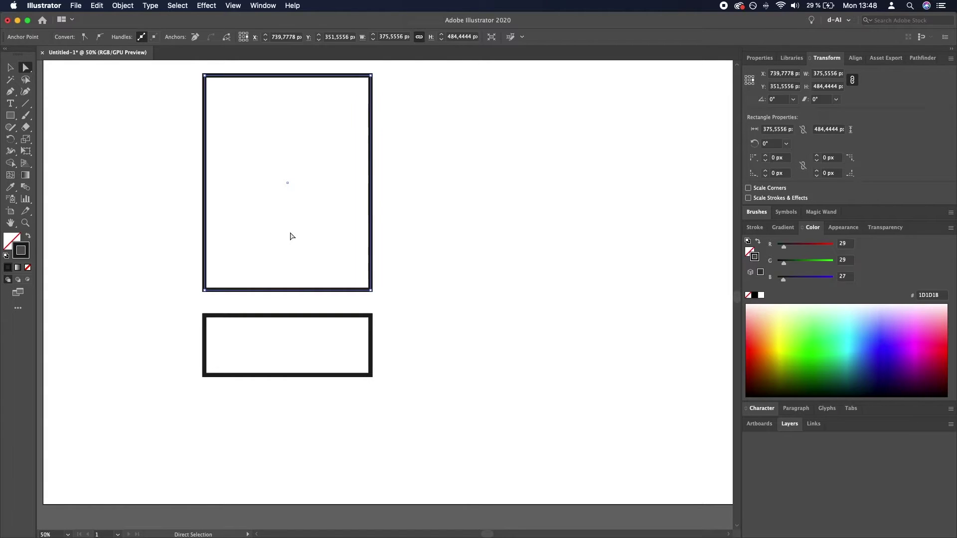
{"action": "key", "text": "Delete"}
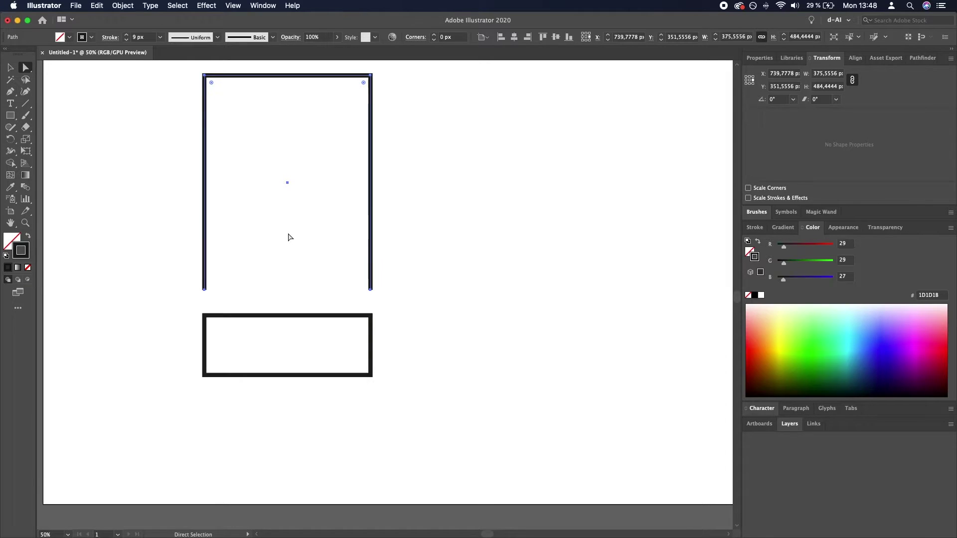
- Round the short strip's two left corners to about 67.45 px, forming a semicircular end
{"action": "left_click", "coordinate": [11, 67]}
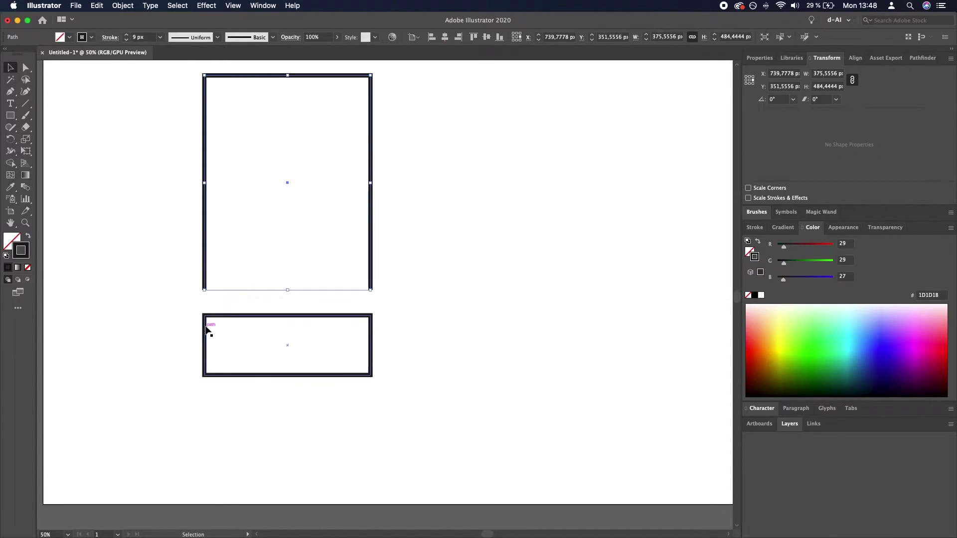
{"action": "left_click", "coordinate": [210, 323]}
{"action": "left_click", "coordinate": [210, 318]}
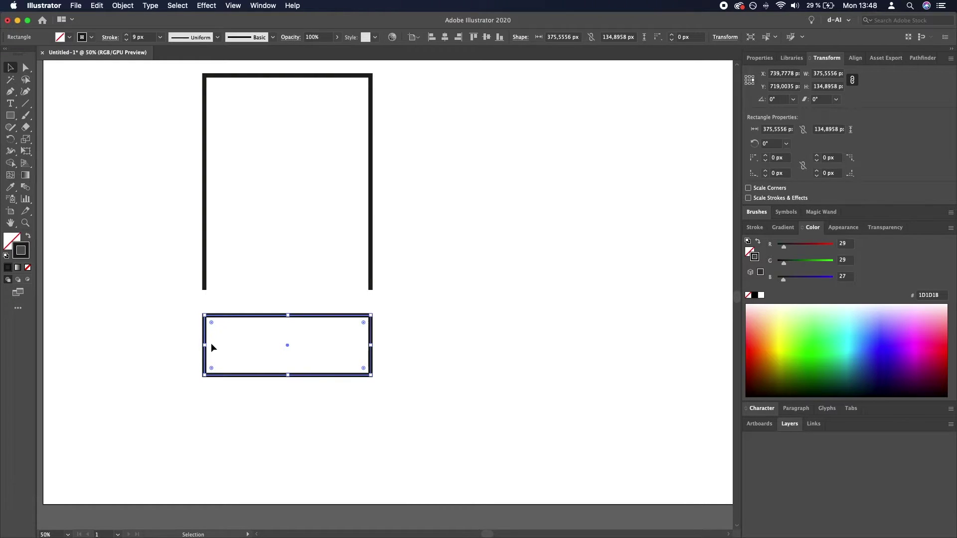
{"action": "left_click", "coordinate": [211, 324]}
{"action": "left_click_drag", "start_coordinate": [212, 322], "coordinate": [254, 349]}
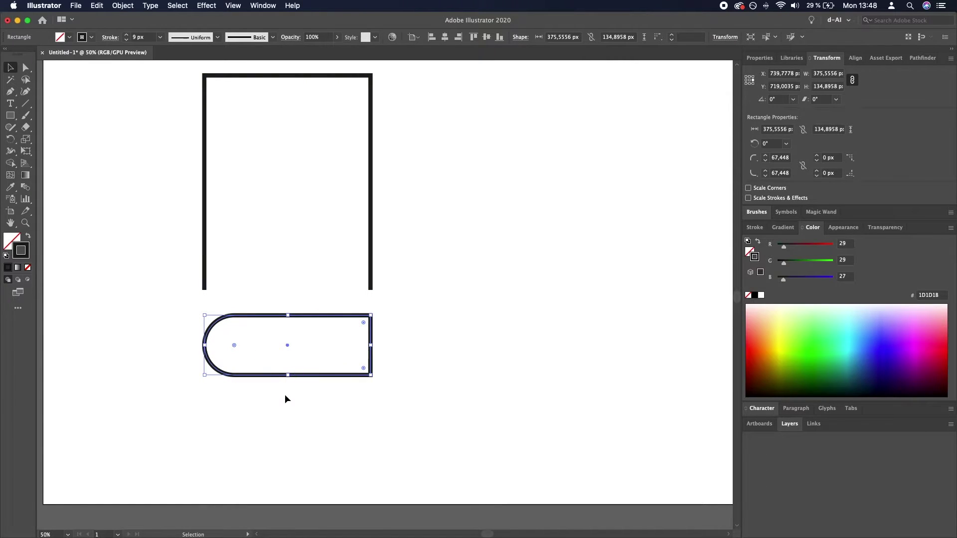
{"action": "left_click", "coordinate": [118, 305]}
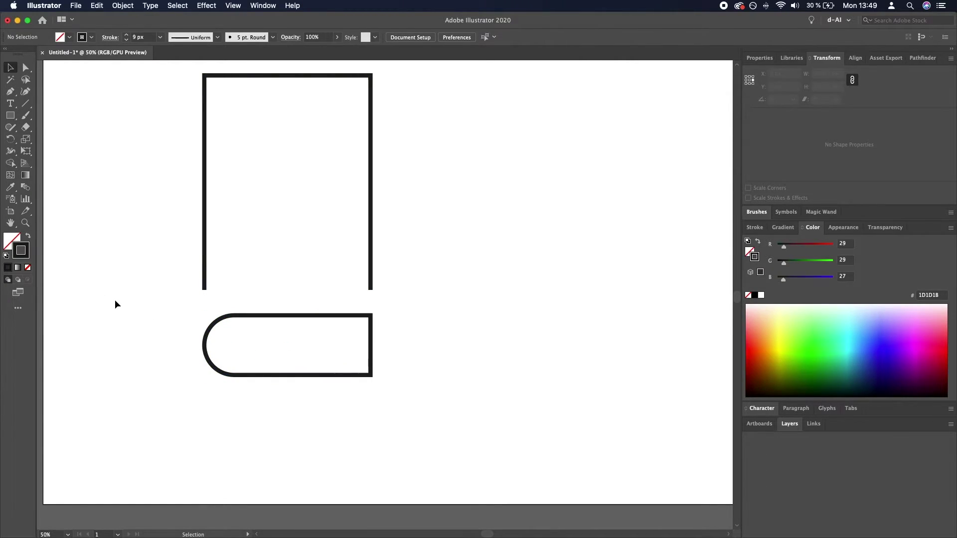
- Set the tall open shape's top-left corner radius to 67 px, leaving top-right square
{"action": "left_click", "coordinate": [228, 319]}
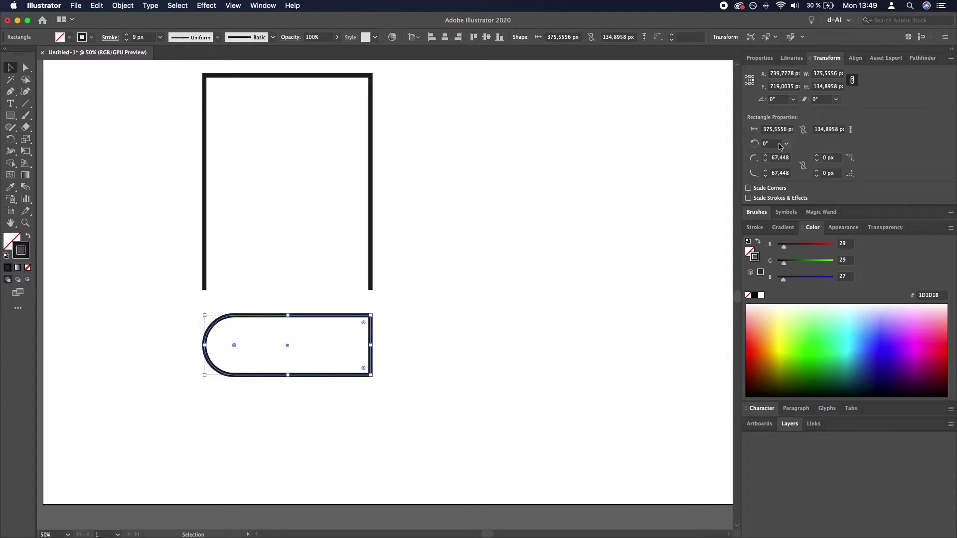
{"action": "left_click", "coordinate": [648, 327]}
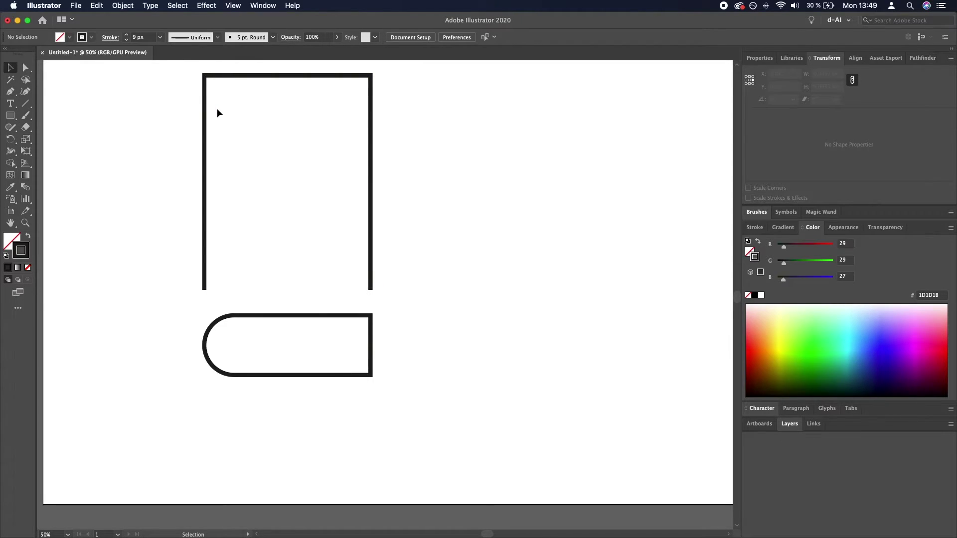
{"action": "left_click", "coordinate": [206, 162]}
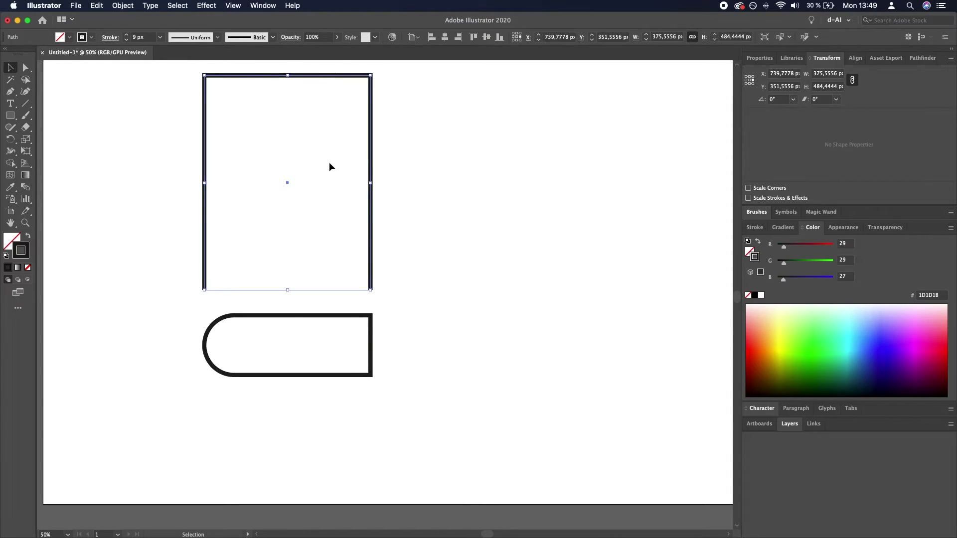
{"action": "key", "text": "a"}
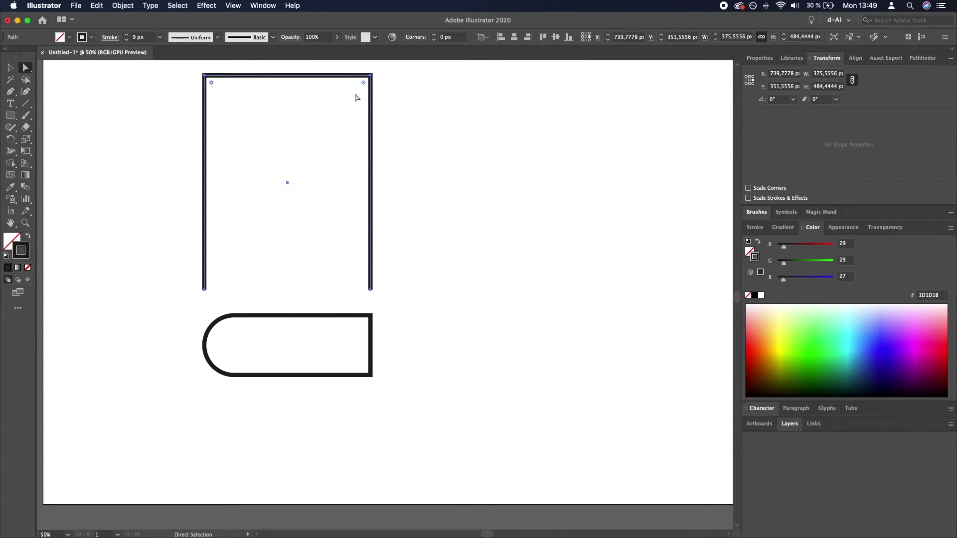
{"action": "left_click", "coordinate": [441, 38]}
{"action": "type", "text": "67"}
{"action": "key", "text": "Return"}
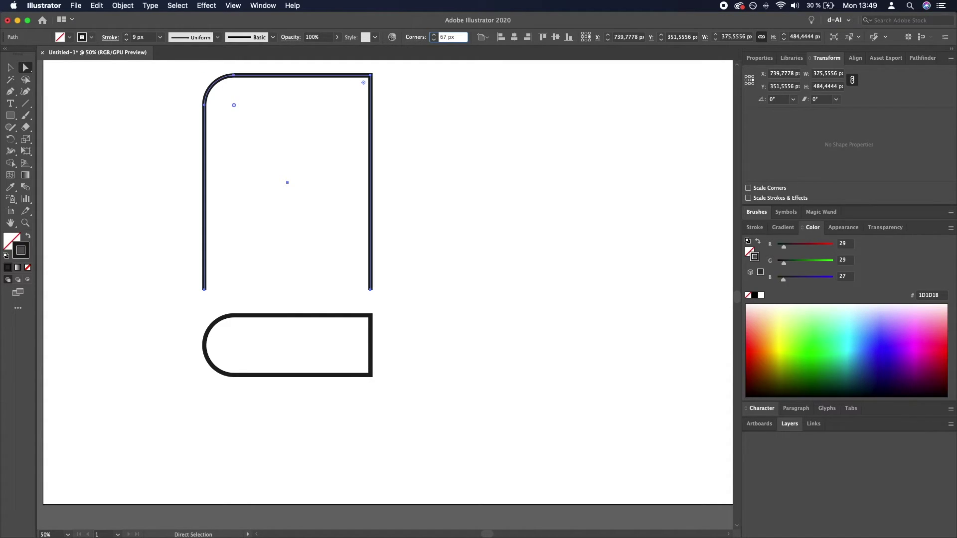
{"action": "left_click", "coordinate": [10, 67]}
{"action": "left_click", "coordinate": [522, 233]}
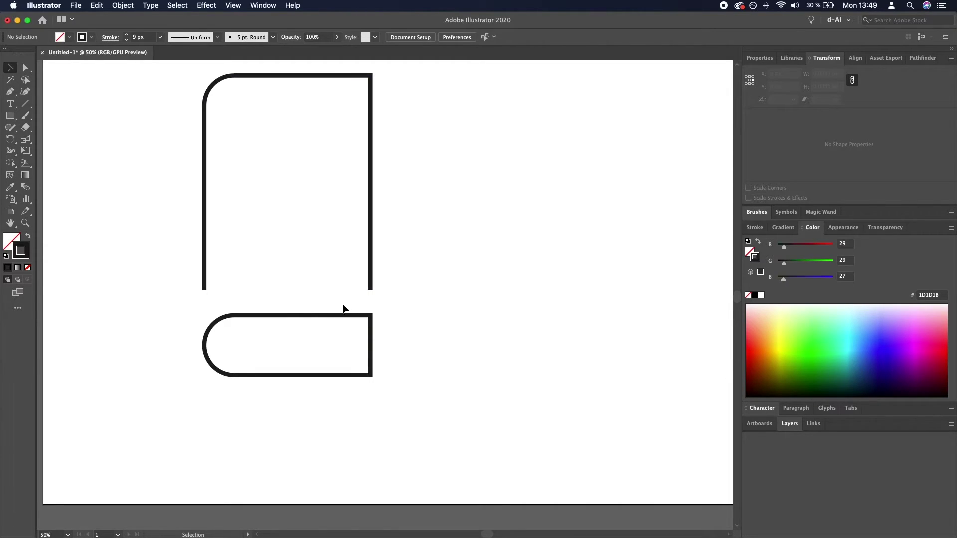
- Move the rounded strip up over the tall shape's open bottom, forming the book outline
{"action": "left_click_drag", "start_coordinate": [344, 319], "coordinate": [342, 261]}
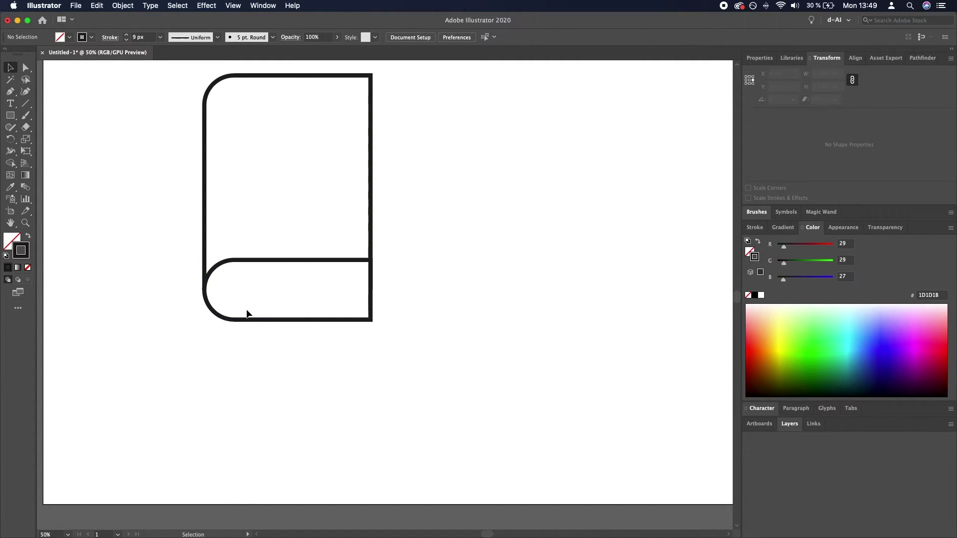
{"action": "key", "text": "super+equal"}
{"action": "left_click", "coordinate": [195, 242]}
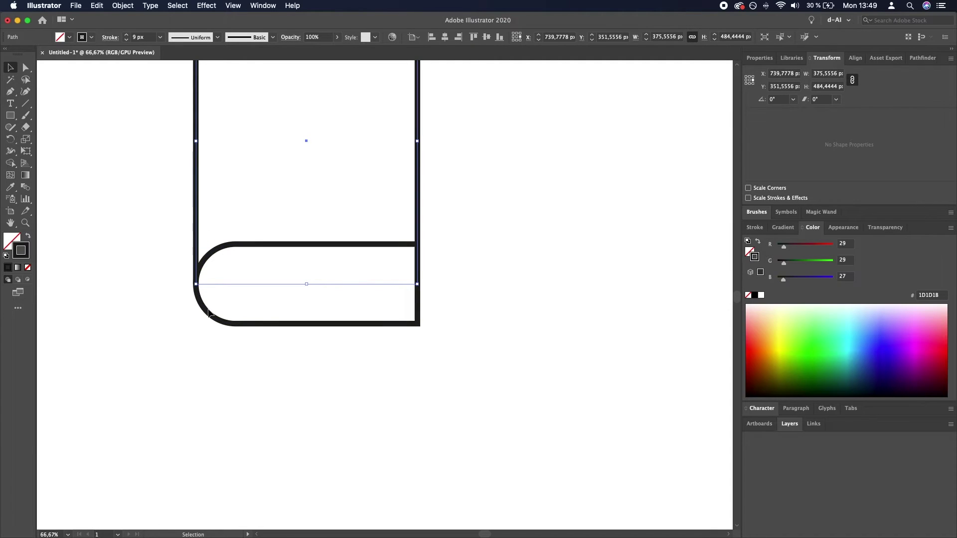
{"action": "left_click_drag", "start_coordinate": [248, 323], "coordinate": [248, 436]}
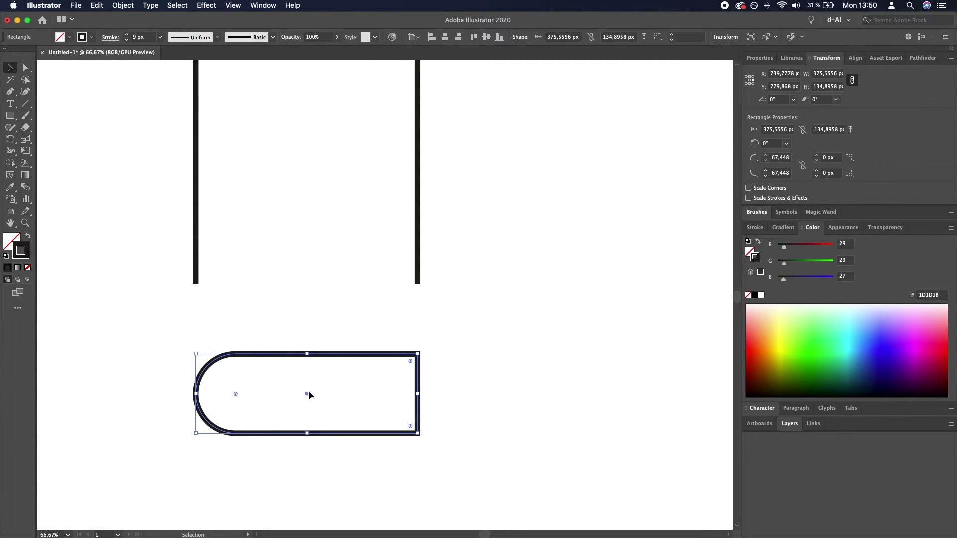
{"action": "left_click", "coordinate": [478, 391]}
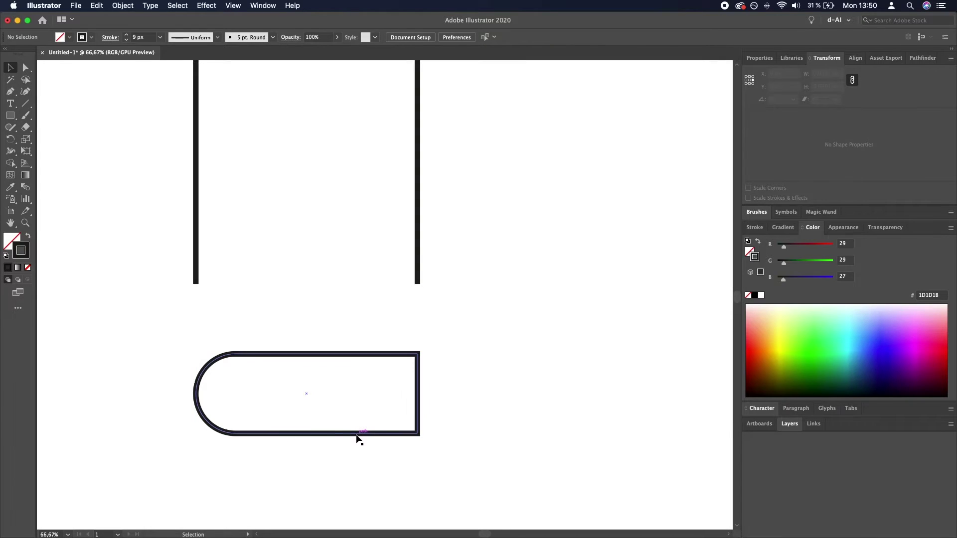
{"action": "left_click_drag", "start_coordinate": [356, 435], "coordinate": [357, 328]}
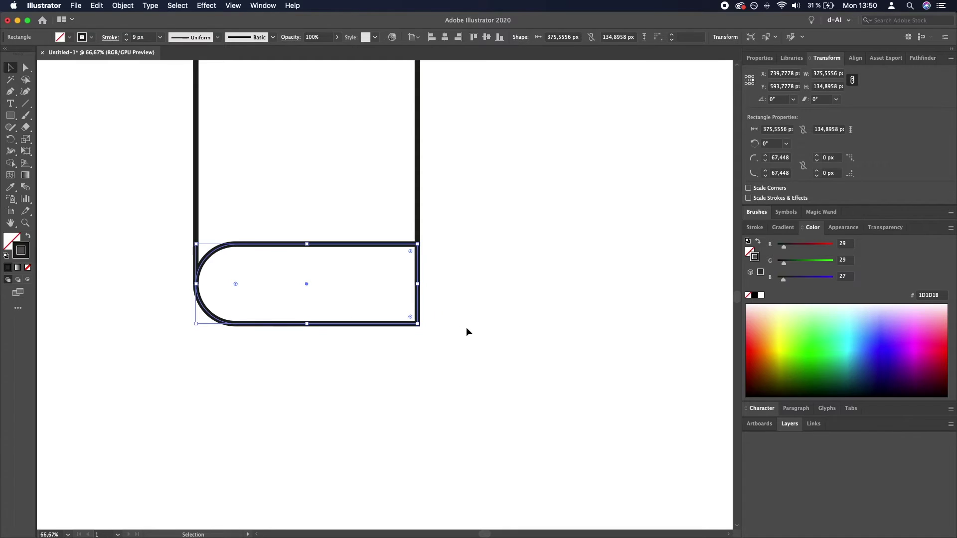
{"action": "left_click", "coordinate": [466, 329]}
{"action": "key", "text": "super+minus"}
{"action": "key", "text": "super+minus"}
{"action": "left_click_drag", "start_coordinate": [445, 260], "coordinate": [377, 317]}
{"action": "scroll", "coordinate": [306, 339], "scroll_direction": "up", "scroll_amount": 1}
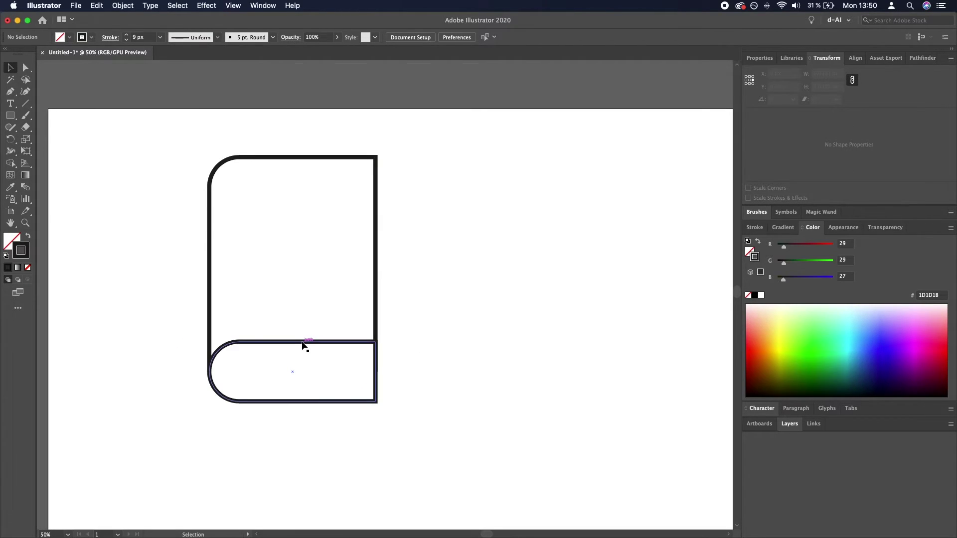
- Enable Scale Corners and make the lower rounded strip slightly shorter
{"action": "left_click", "coordinate": [304, 343]}
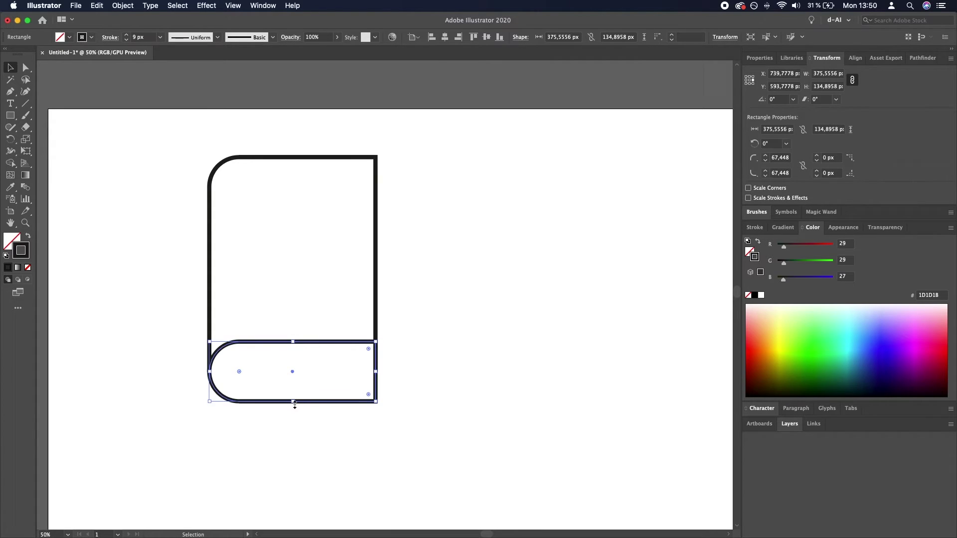
{"action": "left_click_drag", "start_coordinate": [294, 400], "coordinate": [295, 401]}
{"action": "left_click", "coordinate": [748, 188]}
{"action": "left_click_drag", "start_coordinate": [293, 402], "coordinate": [294, 394]}
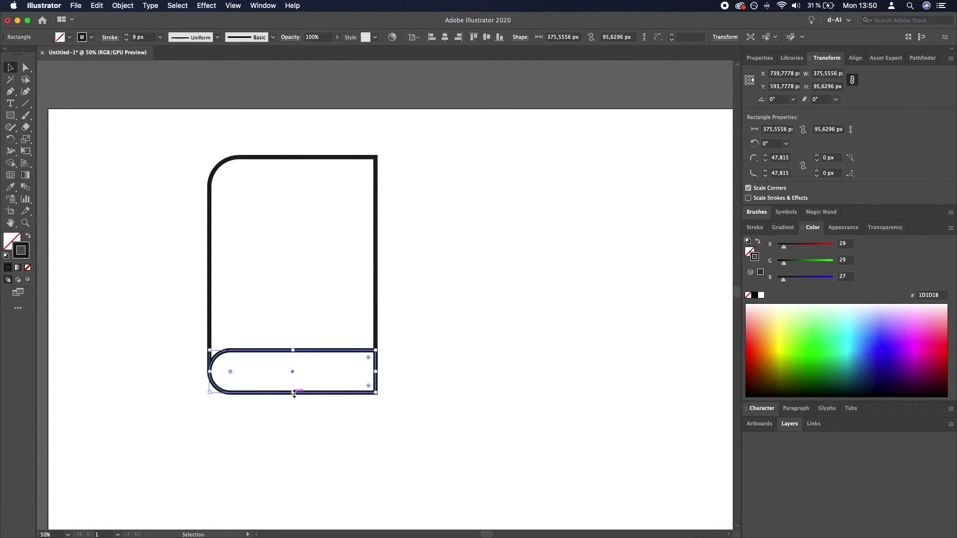
- Set the cover's top-left corner radius to 48 px
{"action": "left_click", "coordinate": [250, 160]}
{"action": "key", "text": "a"}
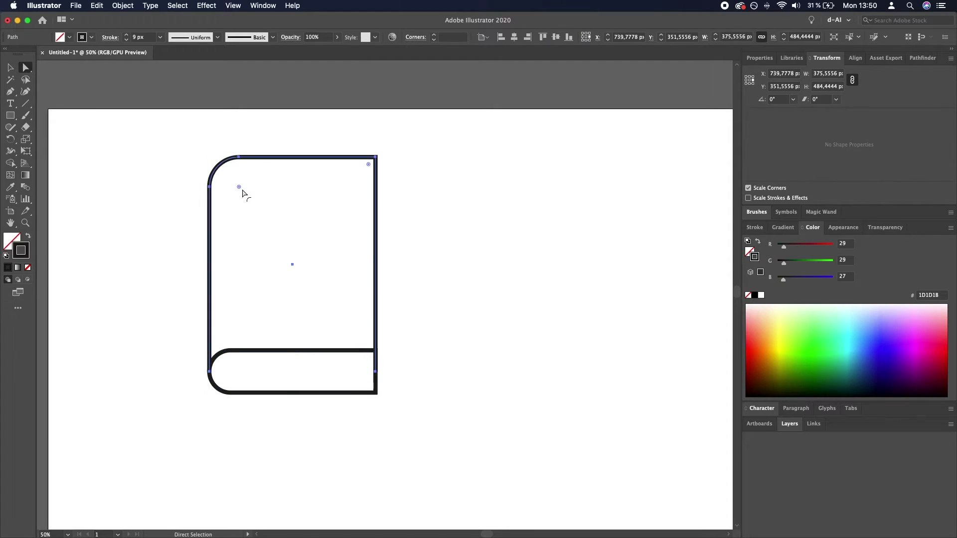
{"action": "left_click", "coordinate": [239, 188]}
{"action": "left_click", "coordinate": [443, 37]}
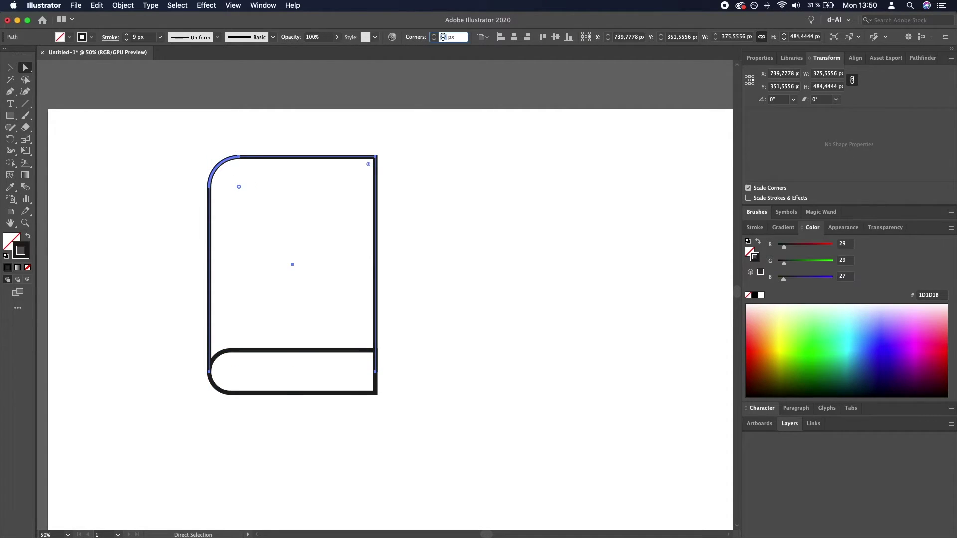
{"action": "key", "text": "Return"}
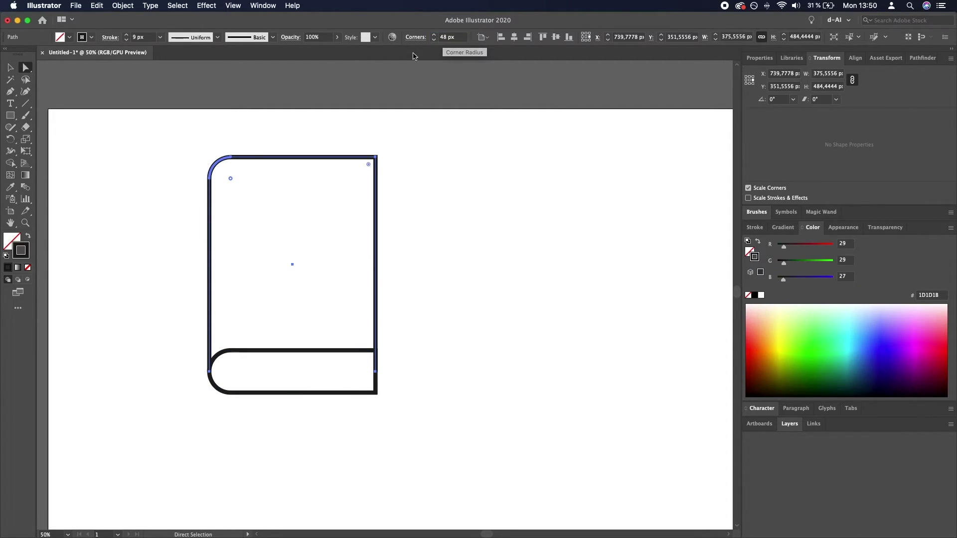
{"action": "left_click", "coordinate": [10, 68]}
{"action": "left_click", "coordinate": [98, 208]}
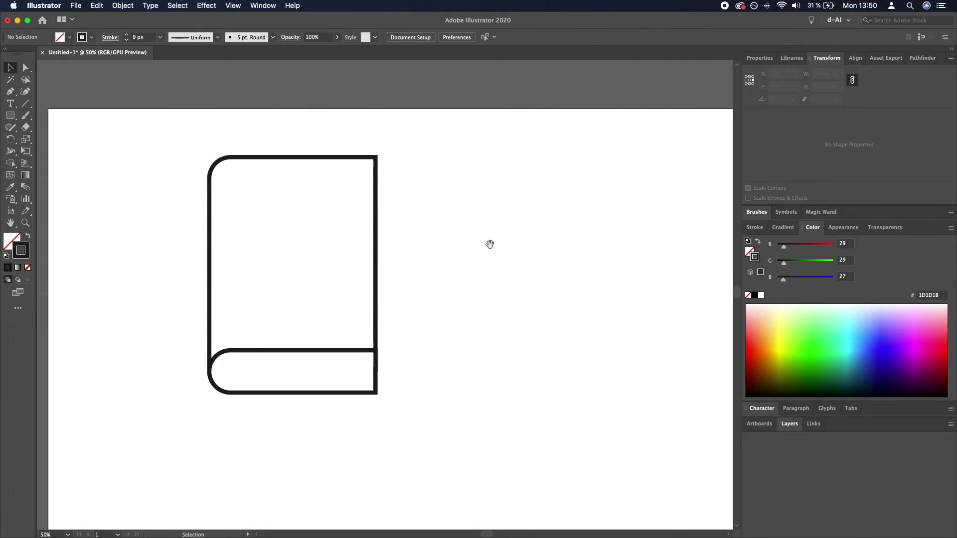
{"action": "left_click_drag", "start_coordinate": [490, 244], "coordinate": [505, 268]}
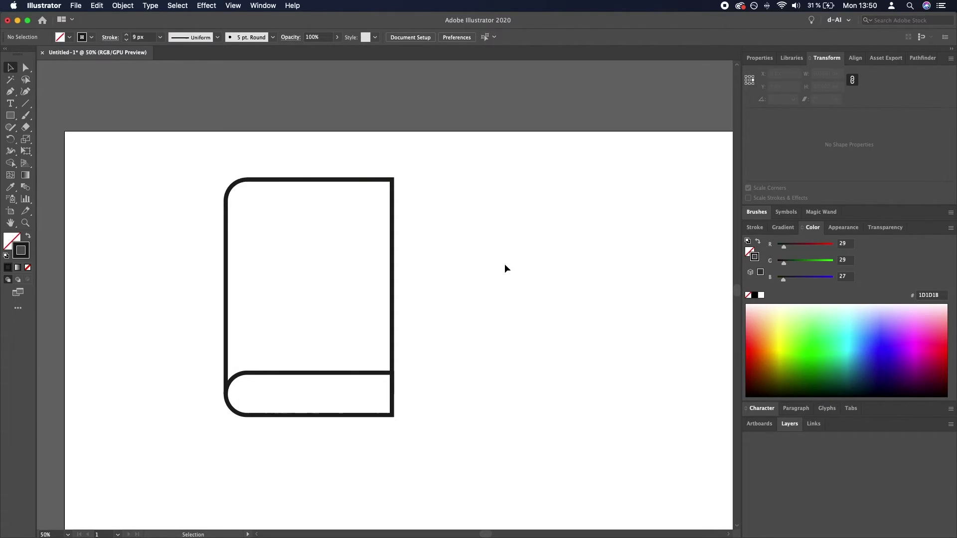
- Draw two horizontal title lines near the cover top, about 245.52 px and 170 px long
{"action": "left_click", "coordinate": [24, 105]}
{"action": "left_click_drag", "start_coordinate": [251, 211], "coordinate": [360, 211]}
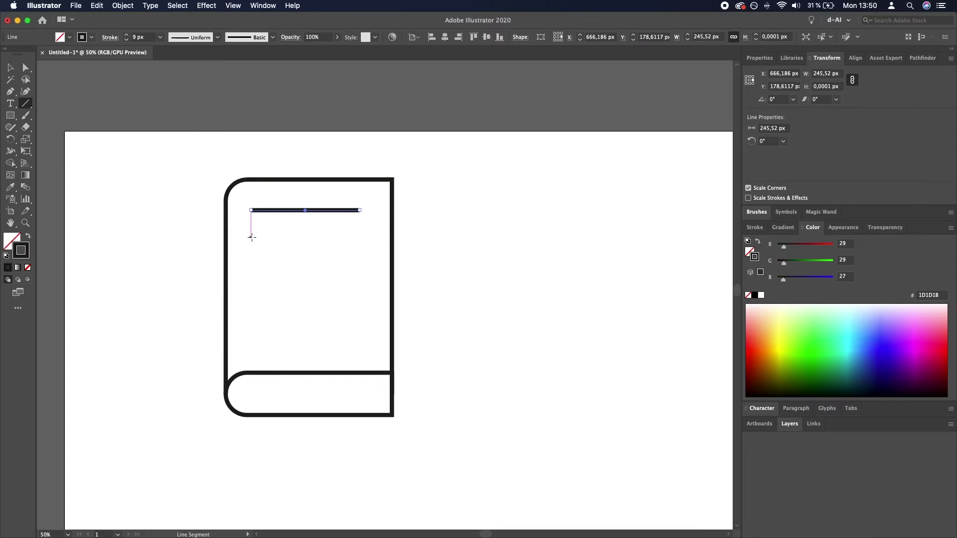
{"action": "left_click_drag", "start_coordinate": [251, 235], "coordinate": [327, 235]}
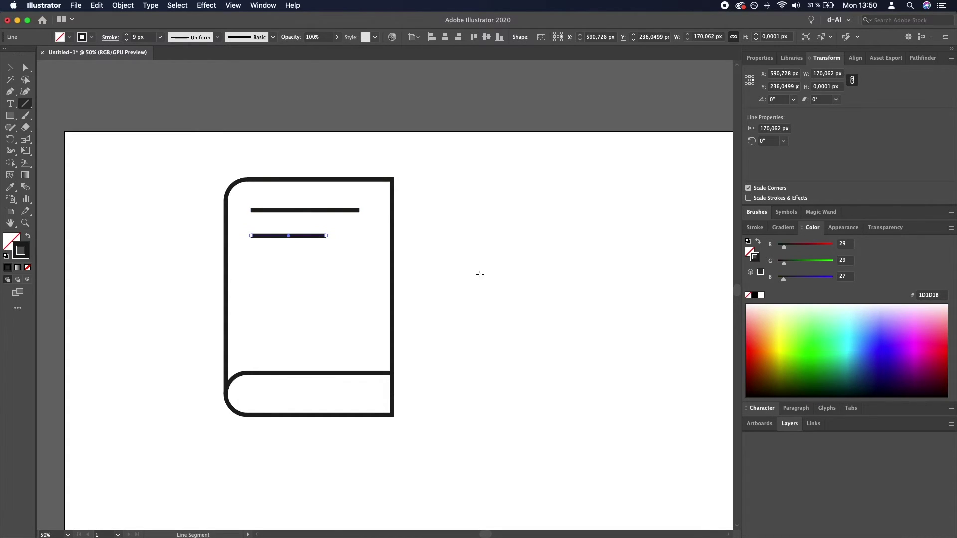
{"action": "key", "text": "v"}
{"action": "left_click", "coordinate": [342, 222]}
{"action": "left_click", "coordinate": [324, 212]}
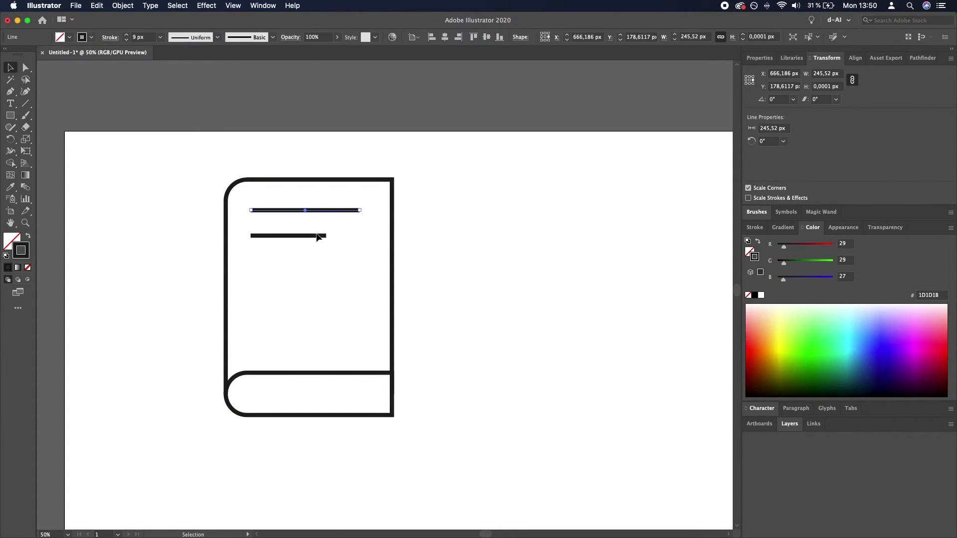
{"action": "left_click", "coordinate": [317, 236], "text": "shift"}
{"action": "left_click", "coordinate": [475, 263]}
{"action": "key", "text": "super+minus"}
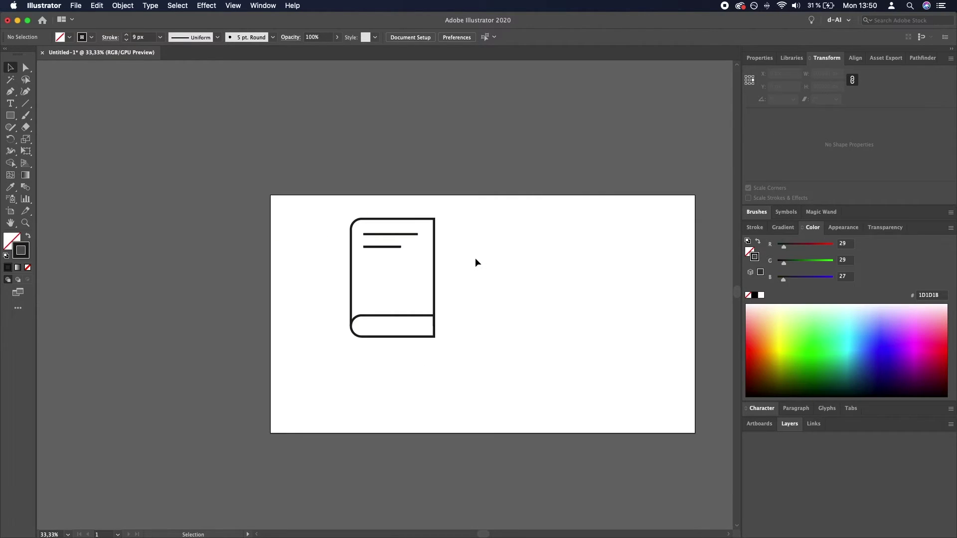
- Set the stroke weight of all book paths to 25 px, after first trying 30 px
{"action": "scroll", "coordinate": [429, 265], "scroll_direction": "down", "scroll_amount": 2}
{"action": "scroll", "coordinate": [381, 329], "scroll_direction": "up", "scroll_amount": 3}
{"action": "scroll", "coordinate": [381, 329], "scroll_direction": "up", "scroll_amount": 1}
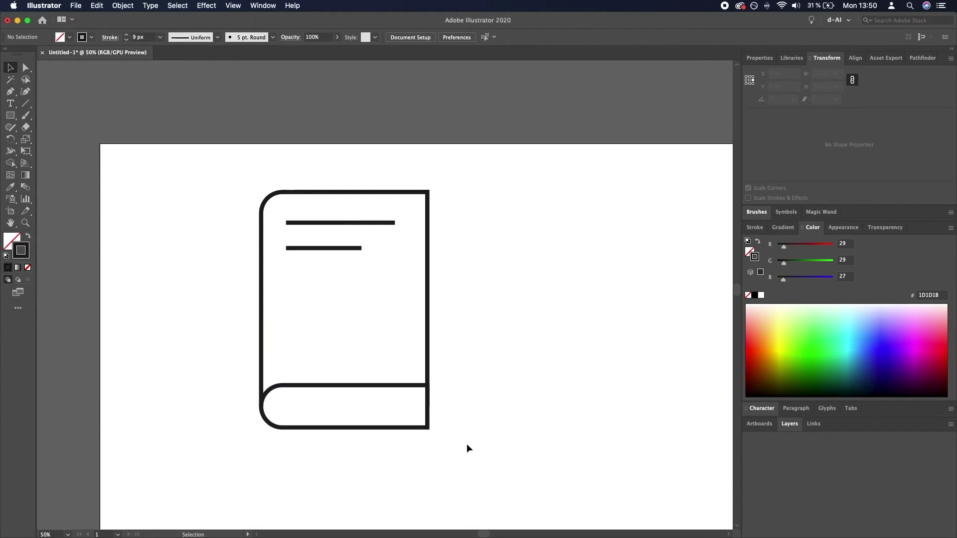
{"action": "left_click_drag", "start_coordinate": [473, 455], "coordinate": [194, 152]}
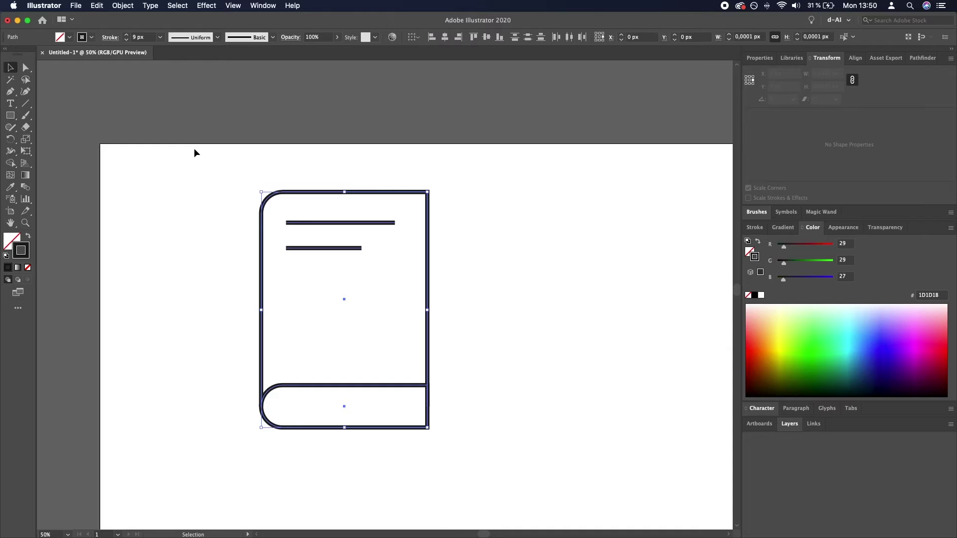
{"action": "left_click", "coordinate": [135, 37]}
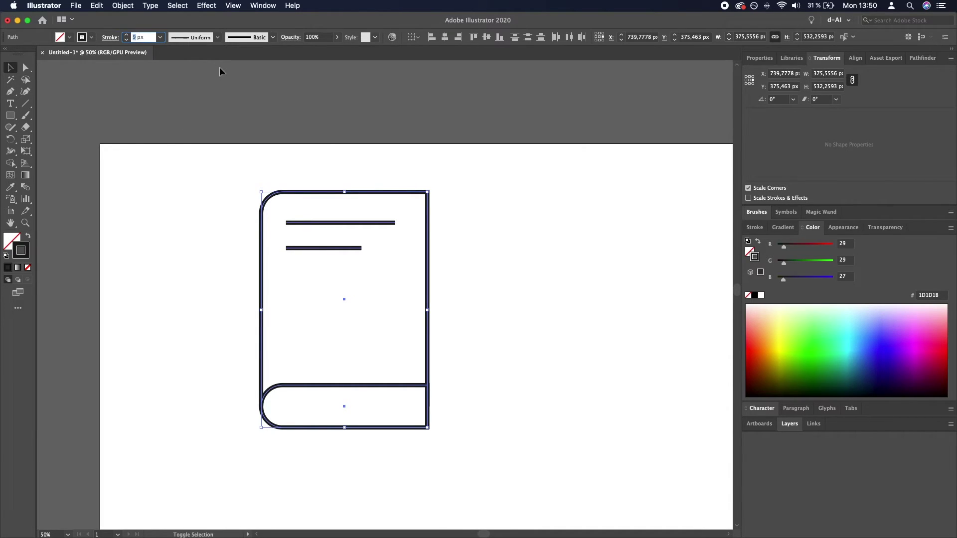
{"action": "type", "text": "0"}
{"action": "key", "text": "Return"}
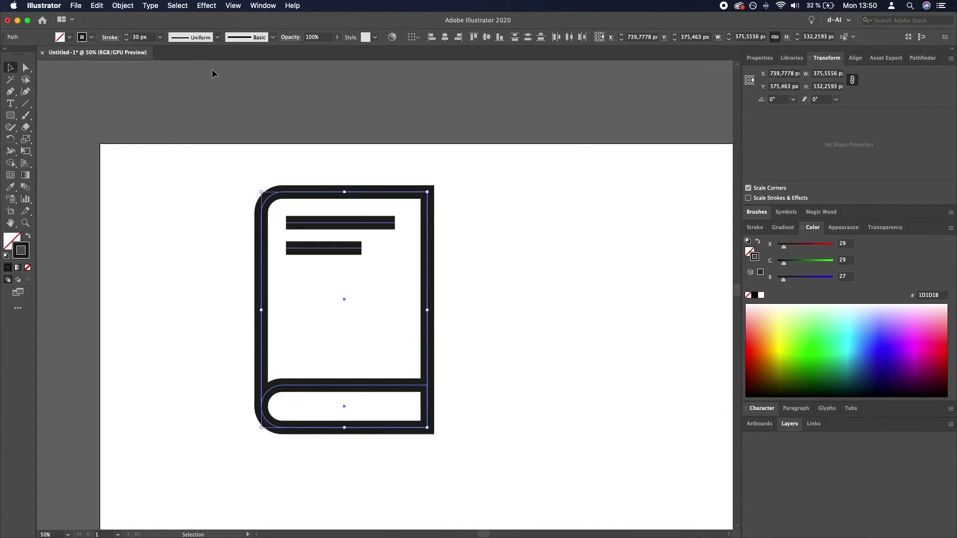
{"action": "double_click", "coordinate": [140, 37]}
{"action": "type", "text": "25"}
{"action": "key", "text": "Return"}
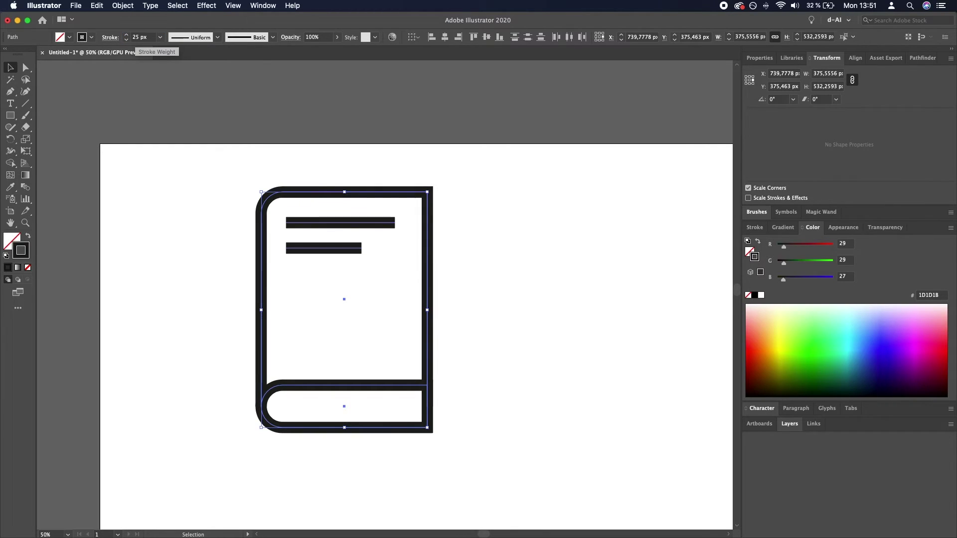
{"action": "left_click", "coordinate": [190, 202]}
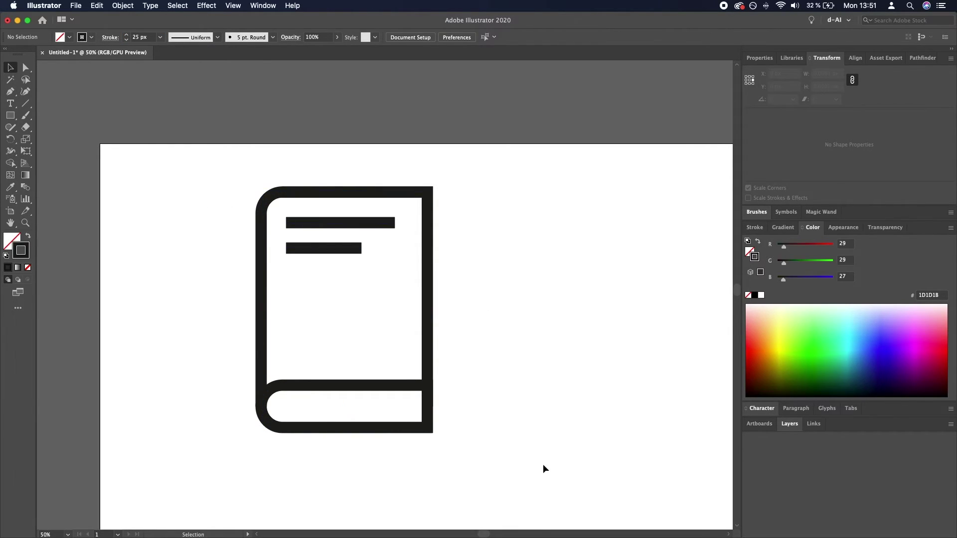
- Apply Round Join and Round Cap to all the book icon's strokes
{"action": "scroll", "coordinate": [438, 184], "scroll_direction": "up", "scroll_amount": 1}
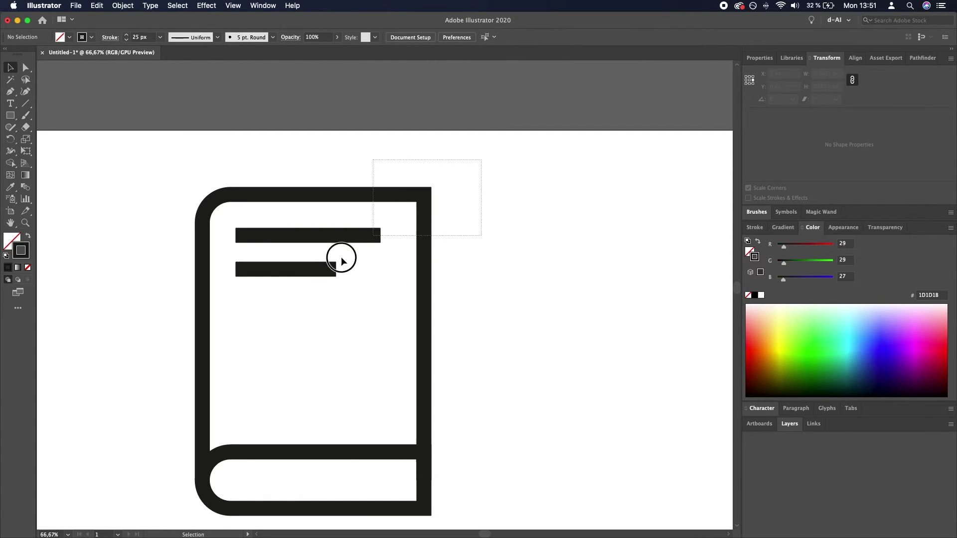
{"action": "left_click_drag", "start_coordinate": [341, 260], "coordinate": [174, 519]}
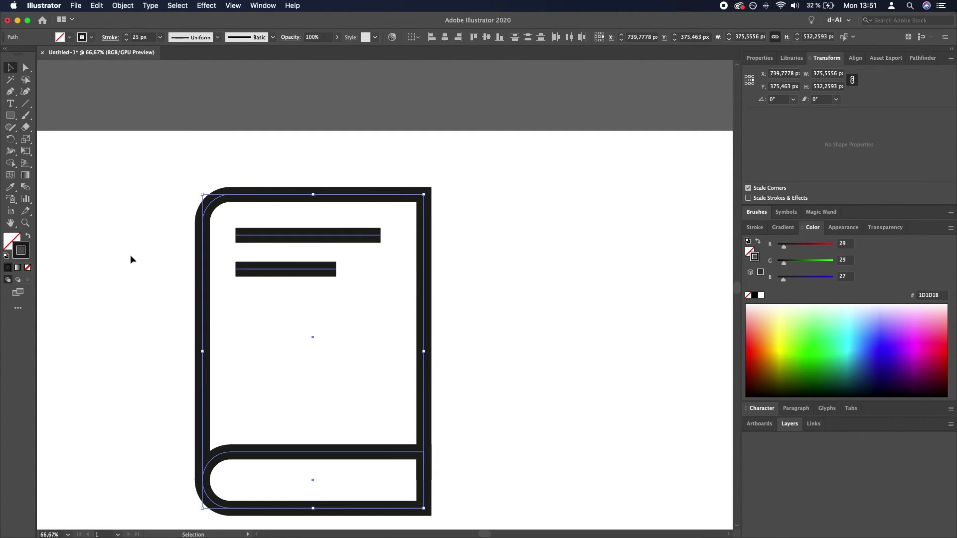
{"action": "left_click", "coordinate": [111, 37]}
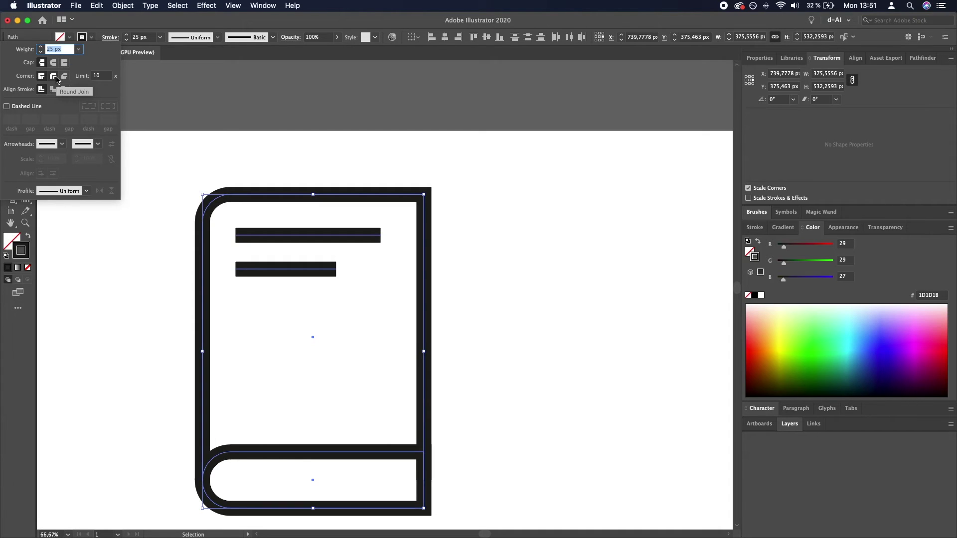
{"action": "left_click", "coordinate": [54, 76]}
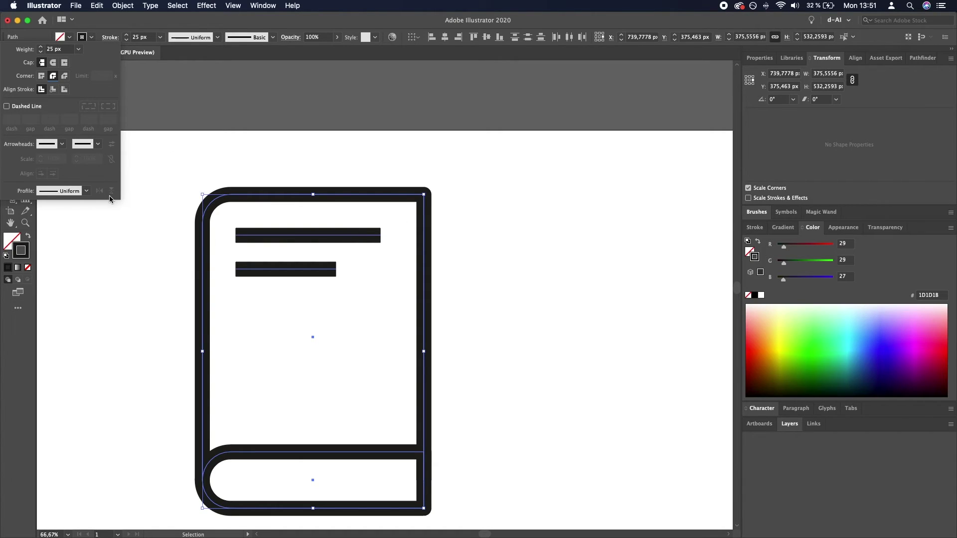
{"action": "left_click", "coordinate": [53, 63]}
{"action": "left_click", "coordinate": [514, 289]}
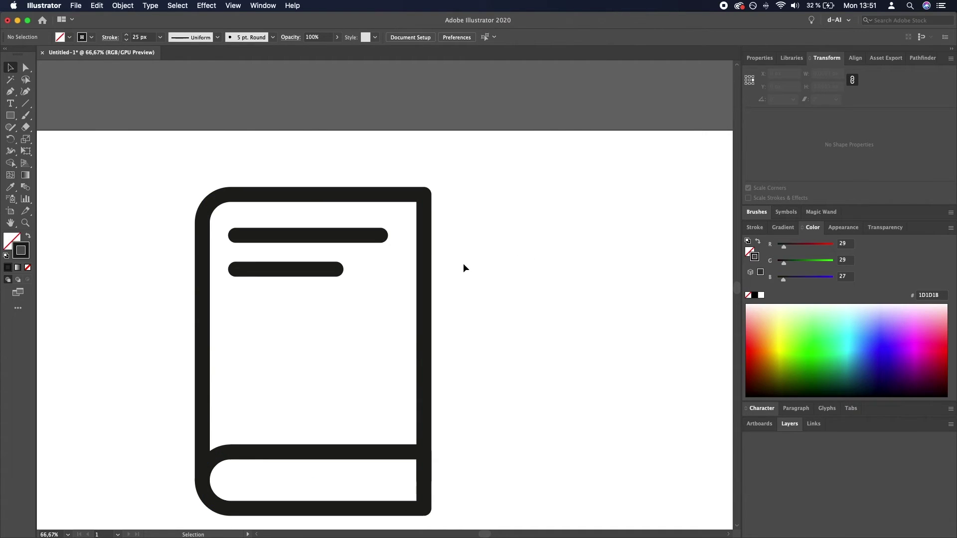
{"action": "key", "text": "super+minus"}
{"action": "key", "text": "super+minus"}
{"action": "key", "text": "super+equal"}
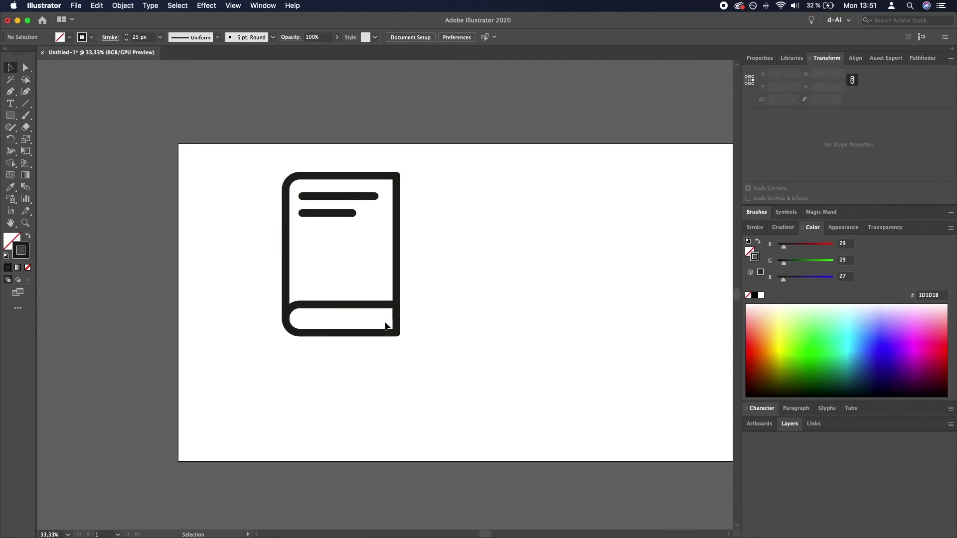
- Nudge both title lines' left anchors to the right so the lines start further in
{"action": "left_click_drag", "start_coordinate": [348, 235], "coordinate": [347, 292]}
{"action": "key", "text": "super+equal"}
{"action": "left_click", "coordinate": [331, 280]}
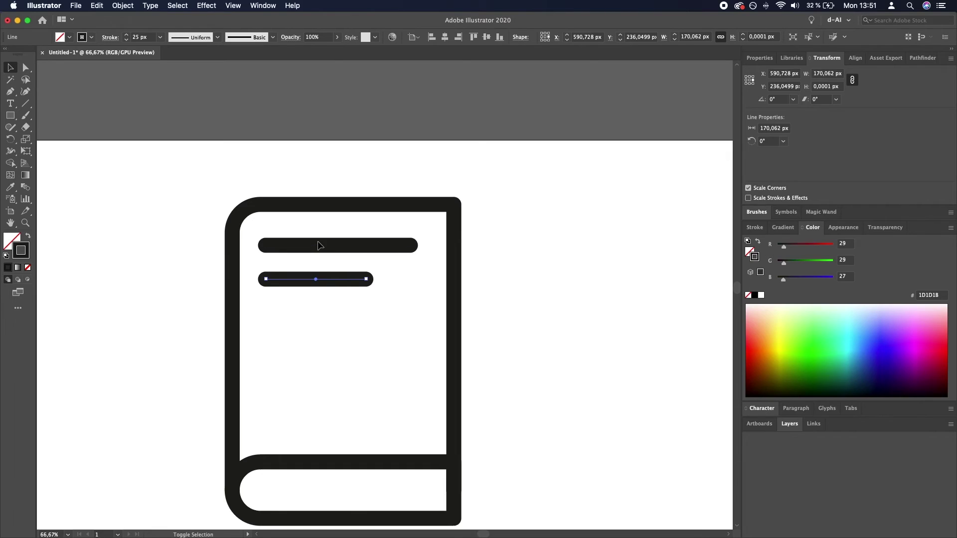
{"action": "left_click", "coordinate": [319, 247], "text": "shift"}
{"action": "left_click", "coordinate": [348, 331]}
{"action": "key", "text": "backslash"}
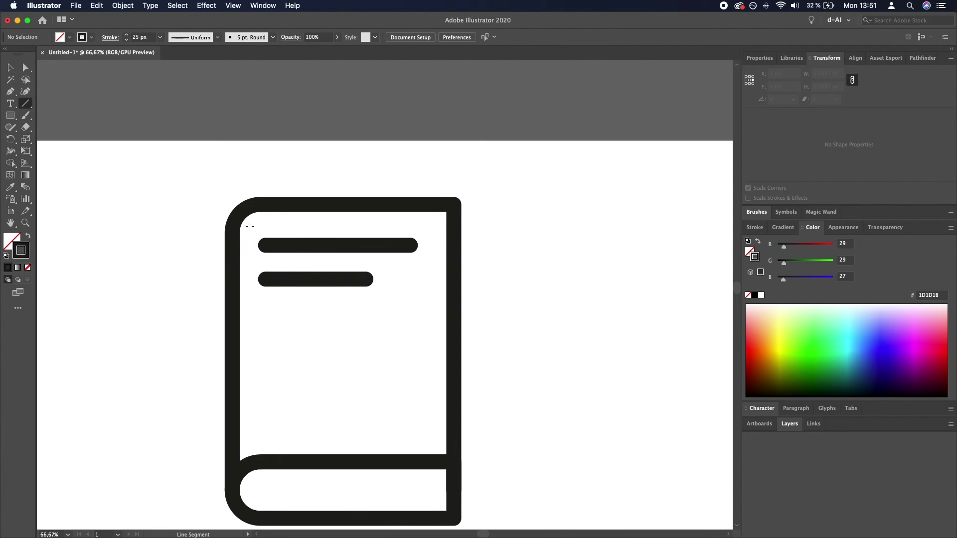
{"action": "key", "text": "a"}
{"action": "left_click_drag", "start_coordinate": [251, 310], "coordinate": [284, 232]}
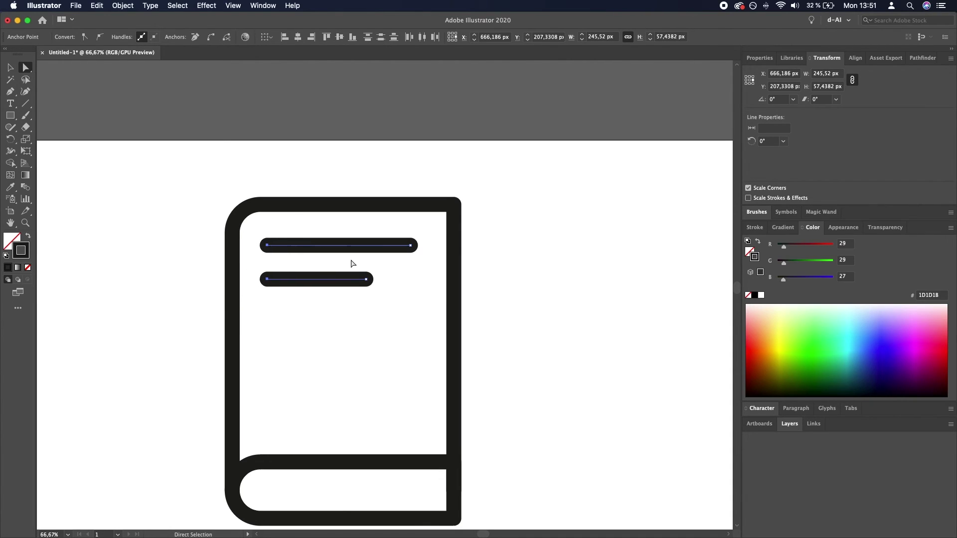
{"action": "key", "text": "Right"}
{"action": "key", "text": "Right"}
{"action": "key", "text": "Right"}
{"action": "key", "text": "Right"}
{"action": "key", "text": "Right"}
{"action": "key", "text": "Right"}
{"action": "key", "text": "Right"}
{"action": "key", "text": "Right"}
{"action": "key", "text": "Right"}
{"action": "key", "text": "Right"}
{"action": "key", "text": "Right"}
{"action": "key", "text": "Right"}
{"action": "key", "text": "Right"}
{"action": "key", "text": "Right"}
{"action": "key", "text": "Right"}
{"action": "key", "text": "Right"}
{"action": "key", "text": "Right"}
{"action": "key", "text": "Right"}
{"action": "key", "text": "Right"}
{"action": "key", "text": "Right"}
{"action": "key", "text": "Right"}
{"action": "key", "text": "Right"}
{"action": "key", "text": "Right"}
{"action": "key", "text": "Right"}
{"action": "key", "text": "Right"}
{"action": "key", "text": "Right"}
{"action": "key", "text": "Right"}
{"action": "key", "text": "Right"}
{"action": "key", "text": "Right"}
{"action": "key", "text": "Right"}
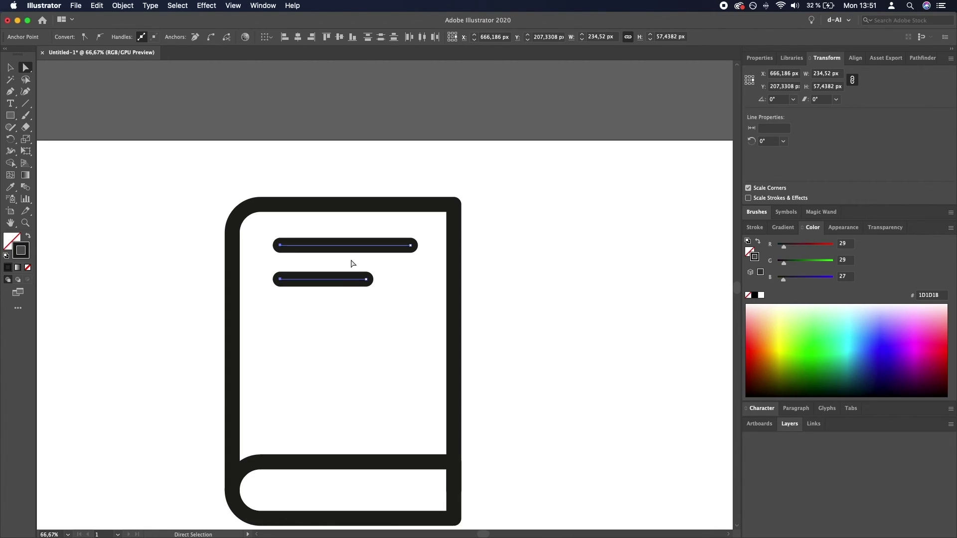
{"action": "key", "text": "v"}
{"action": "left_click", "coordinate": [410, 373]}
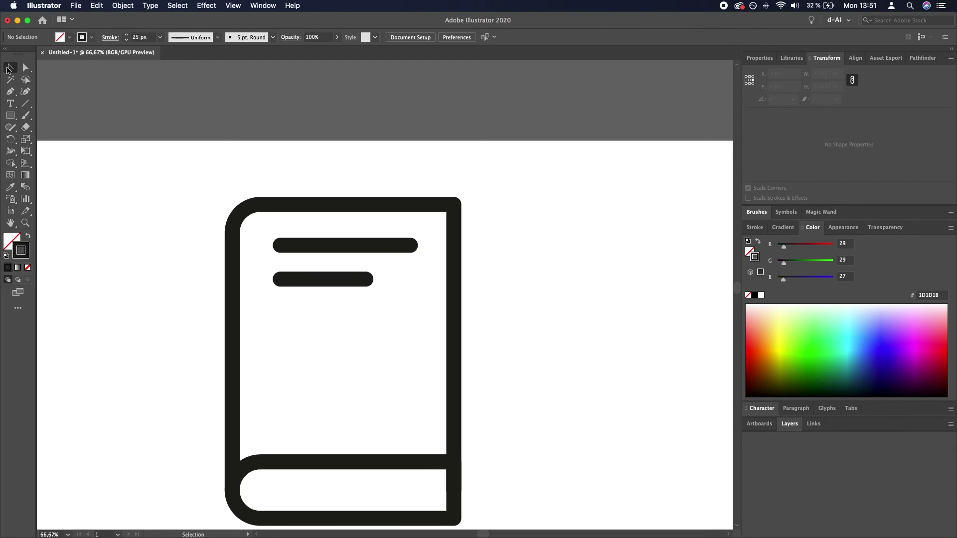
- Shift both title lines down together by about 16 px on the cover, then deselect them
{"action": "left_click_drag", "start_coordinate": [353, 351], "coordinate": [265, 215]}
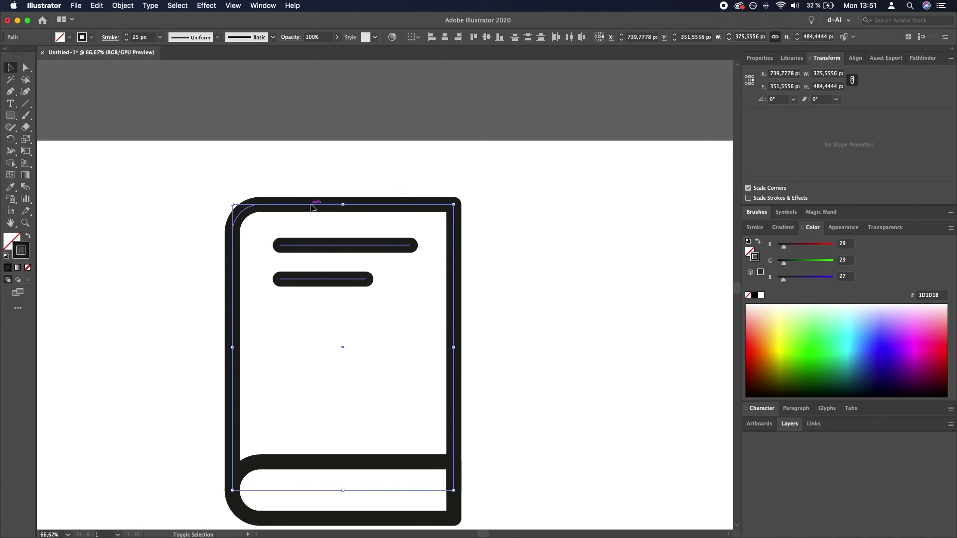
{"action": "left_click_drag", "start_coordinate": [316, 222], "coordinate": [337, 259]}
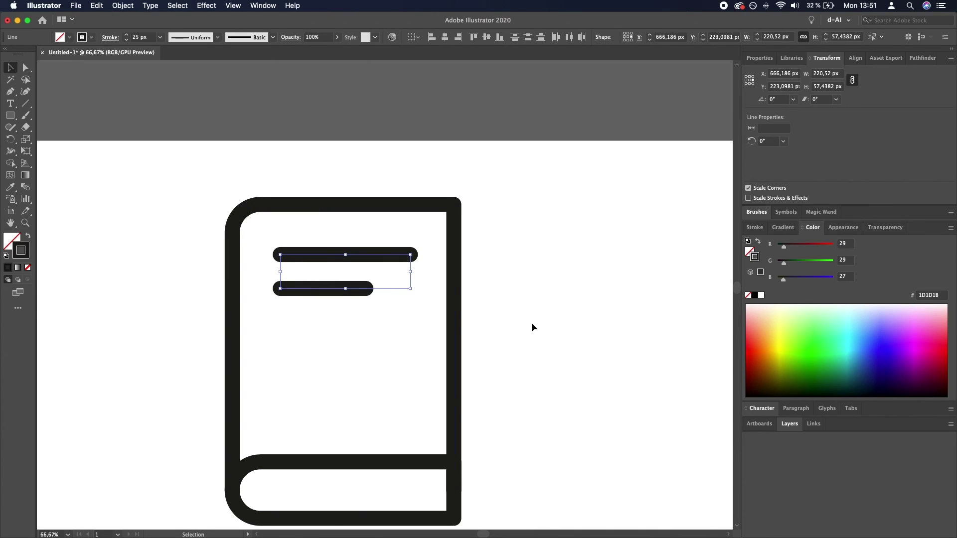
{"action": "left_click", "coordinate": [531, 322]}
{"action": "scroll", "coordinate": [379, 366], "scroll_direction": "up", "scroll_amount": 1}
{"action": "scroll", "coordinate": [378, 366], "scroll_direction": "right", "scroll_amount": 2}
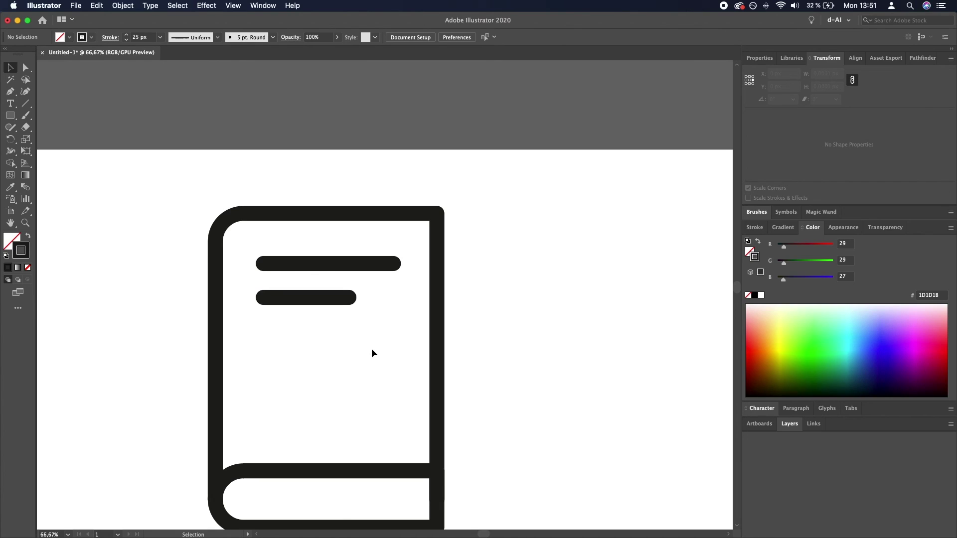
{"action": "scroll", "coordinate": [352, 318], "scroll_direction": "down", "scroll_amount": 1}
{"action": "scroll", "coordinate": [351, 319], "scroll_direction": "down", "scroll_amount": 2}
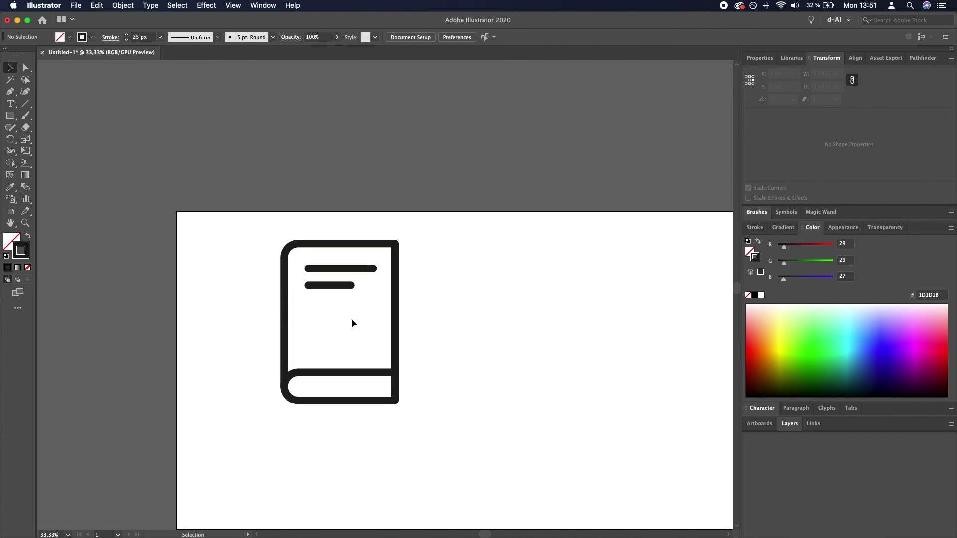